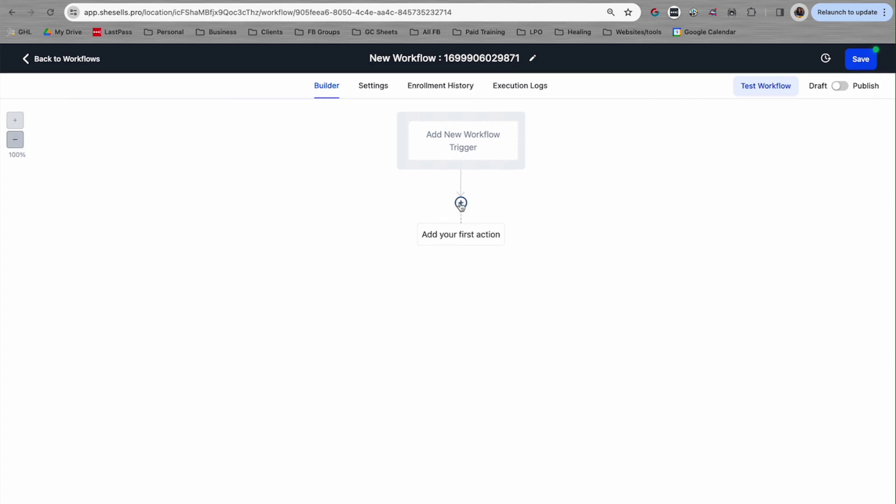
Add a Set Event Start Date action as the workflow's first step
left_click(460, 203)
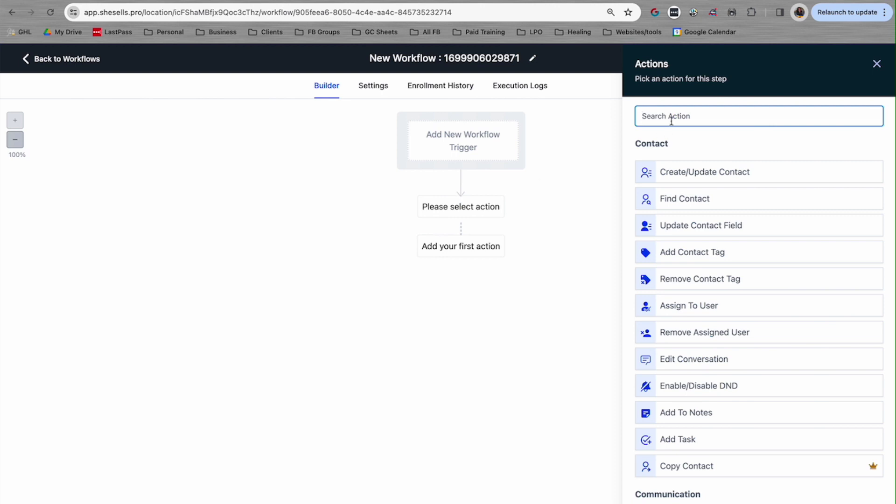
type("sh")
key("BackSpace")
key("BackSpace")
type("e")
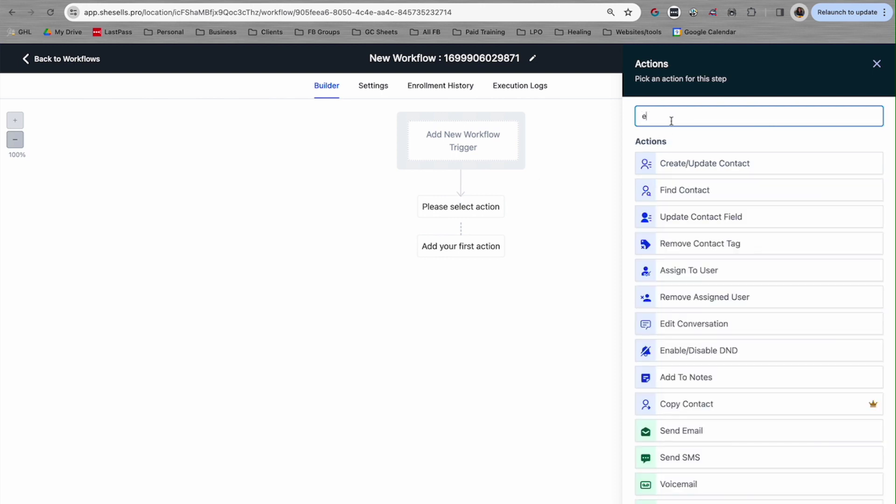
type("vent")
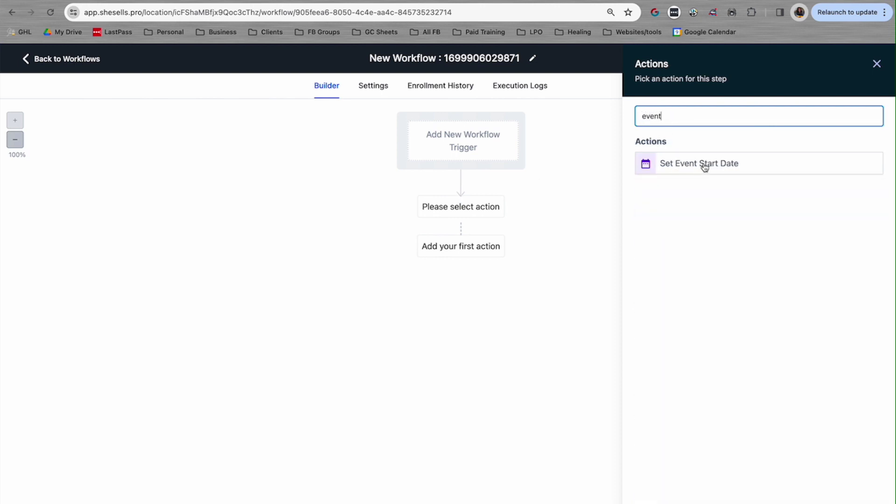
left_click(705, 169)
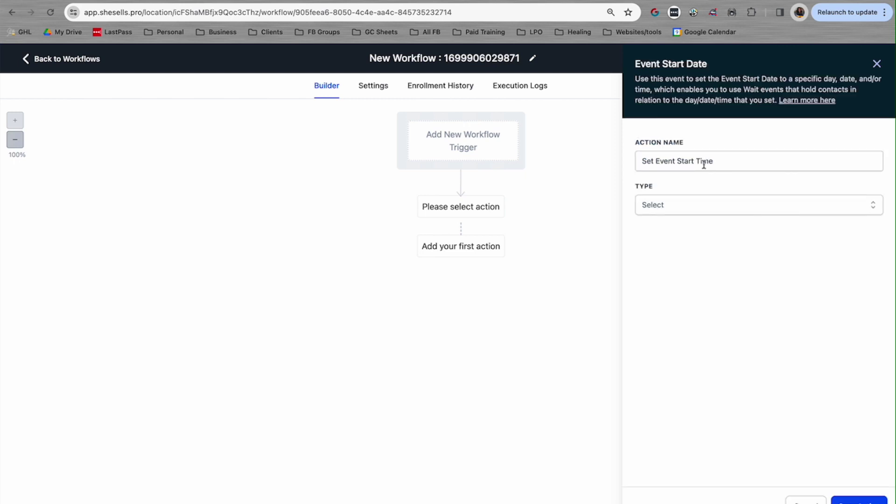
Set the start to Specific Day, current week's Monday at 12:00 AM, and save the action
left_click(699, 207)
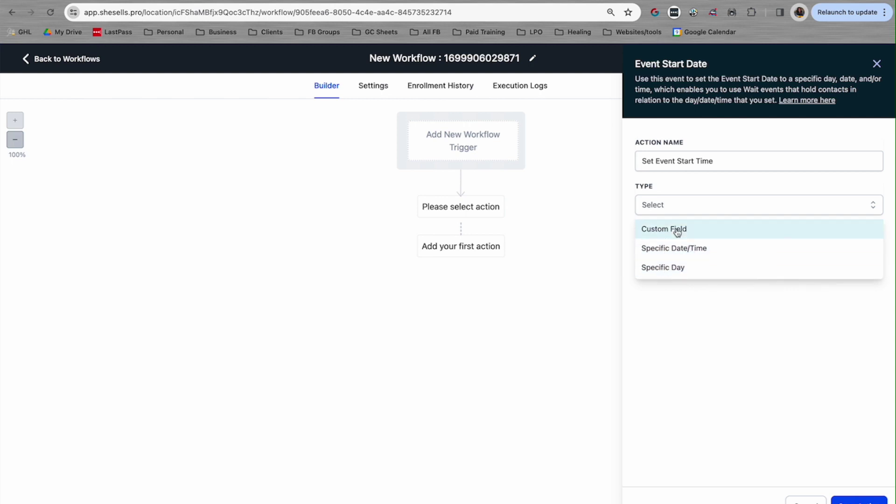
left_click(667, 268)
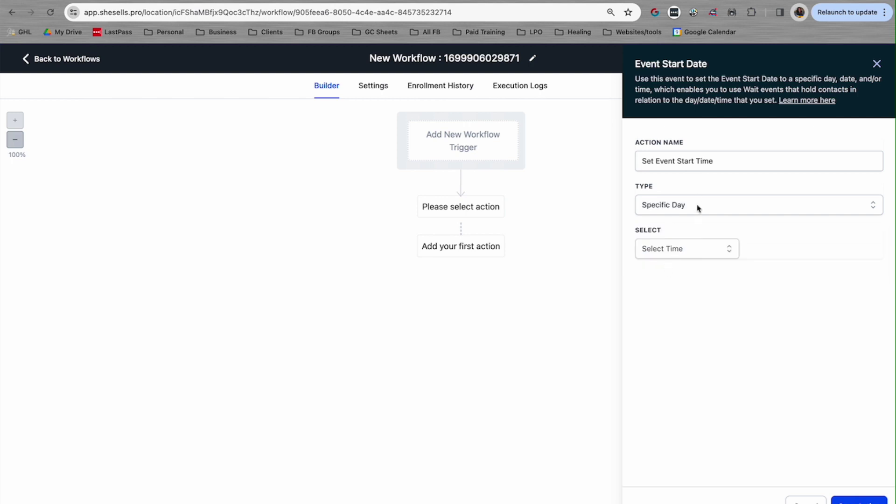
left_click(686, 253)
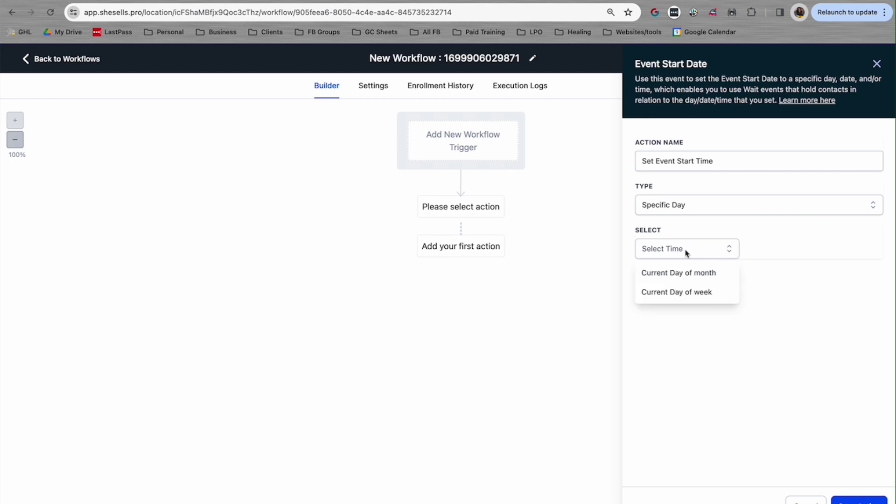
left_click(681, 294)
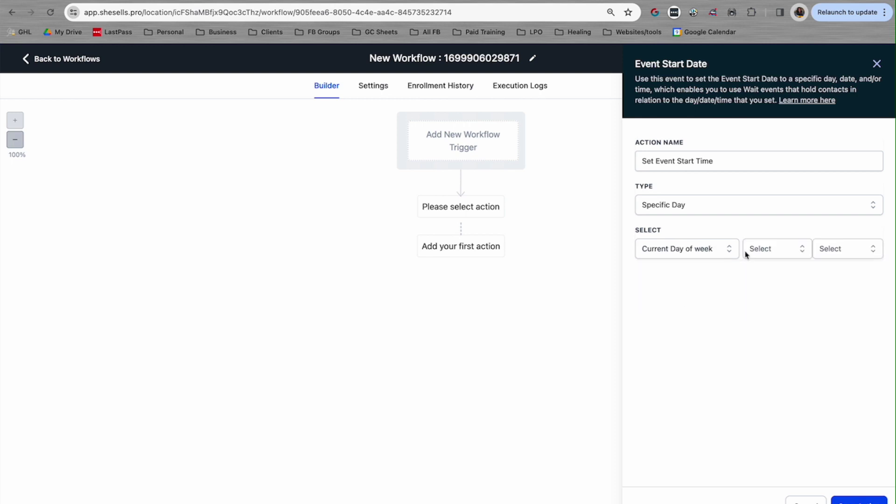
left_click(776, 254)
left_click(776, 292)
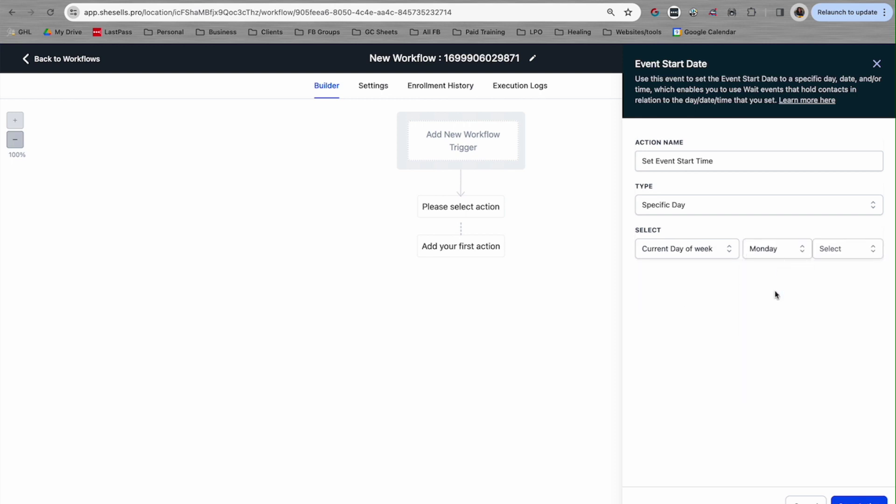
left_click(841, 252)
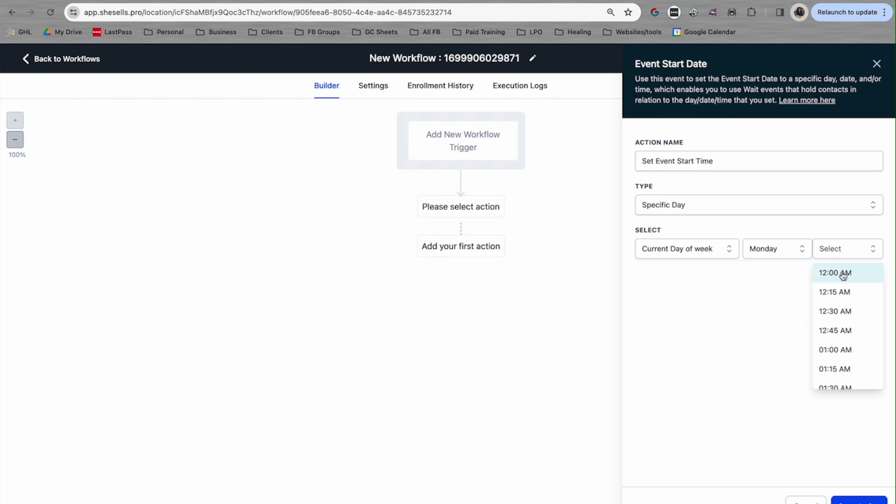
left_click(843, 276)
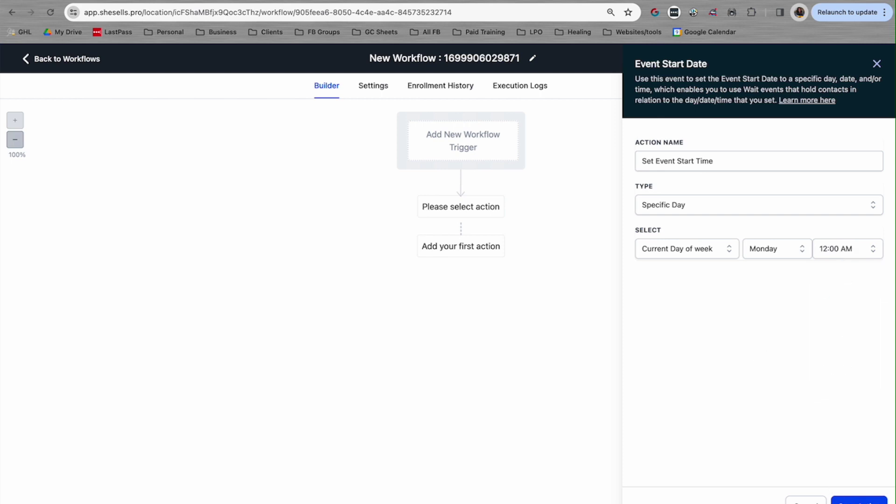
left_click(840, 501)
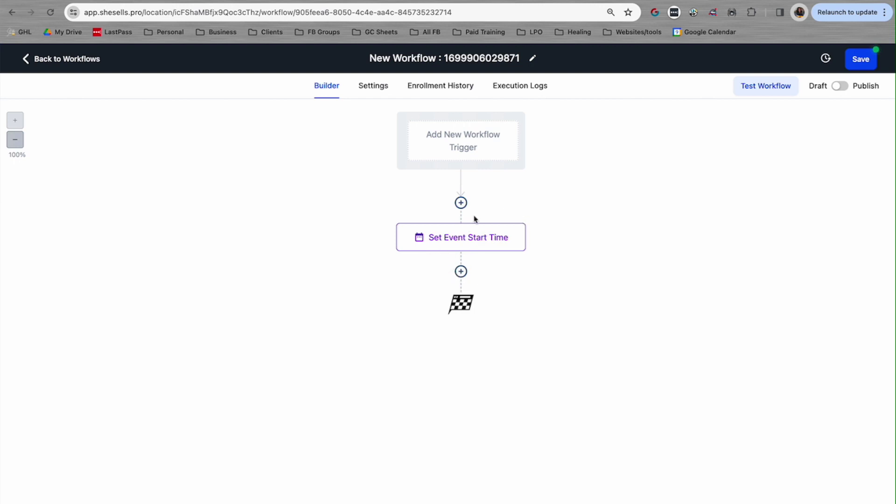
Add a Wait action that resumes exactly at the event/appointment time, and save it
left_click(460, 272)
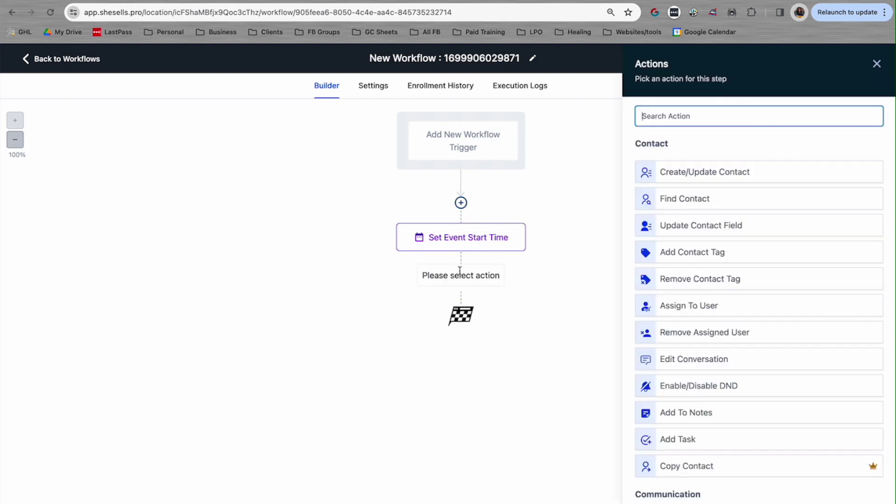
type("w")
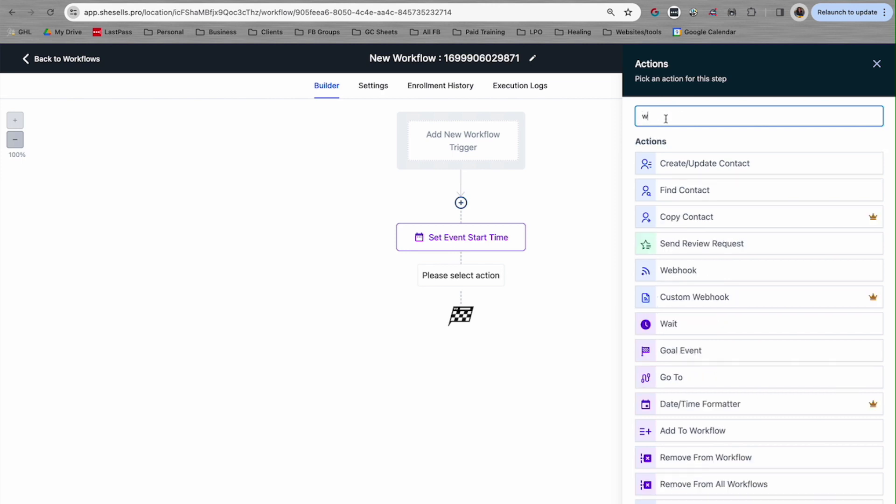
type("ait")
left_click(670, 164)
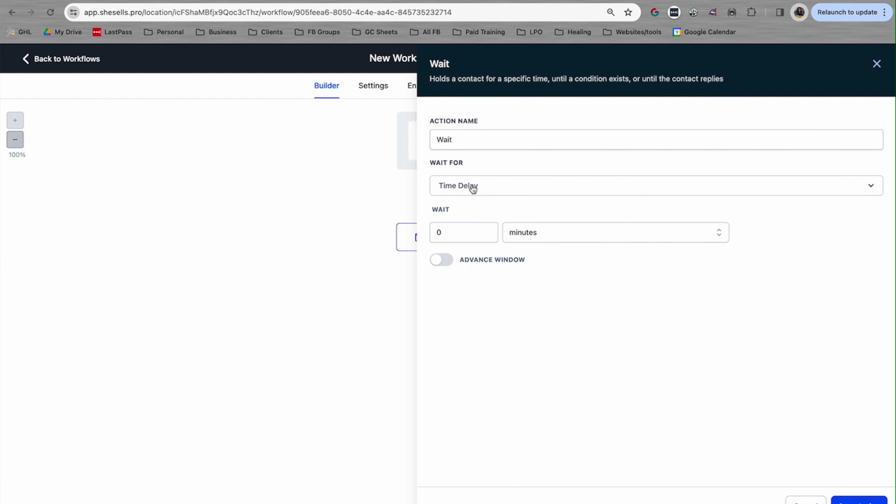
left_click(509, 190)
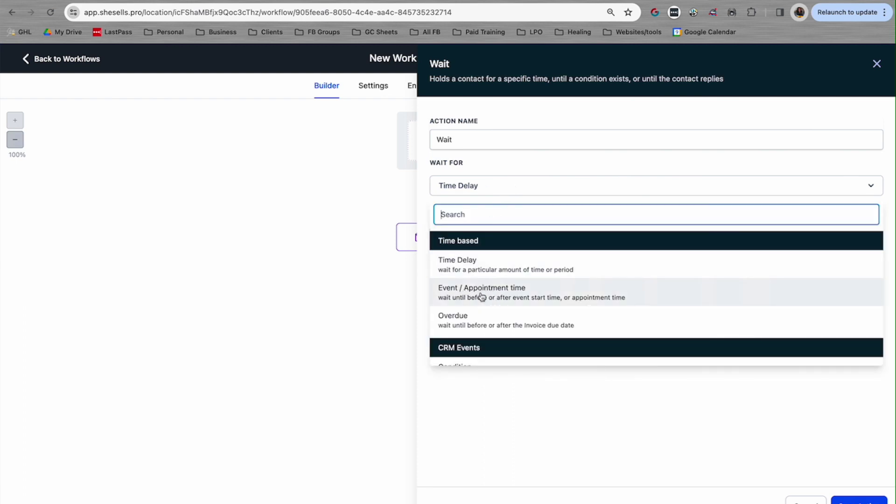
left_click(482, 298)
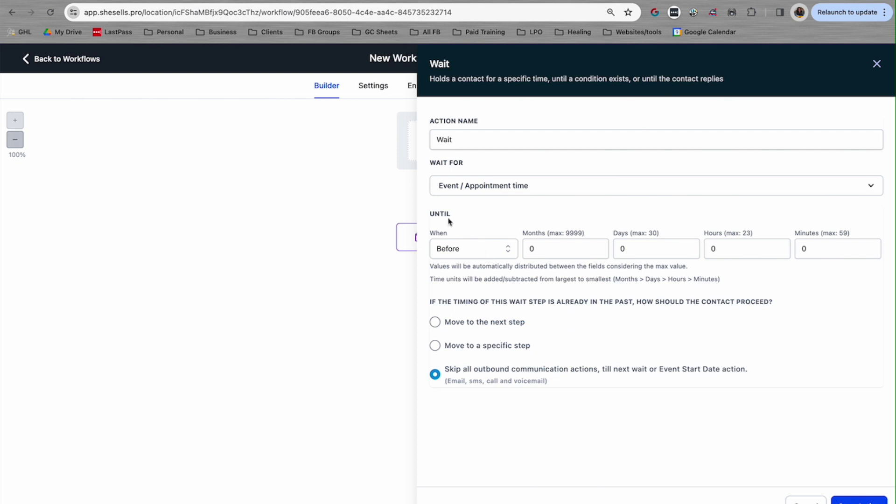
left_click(480, 252)
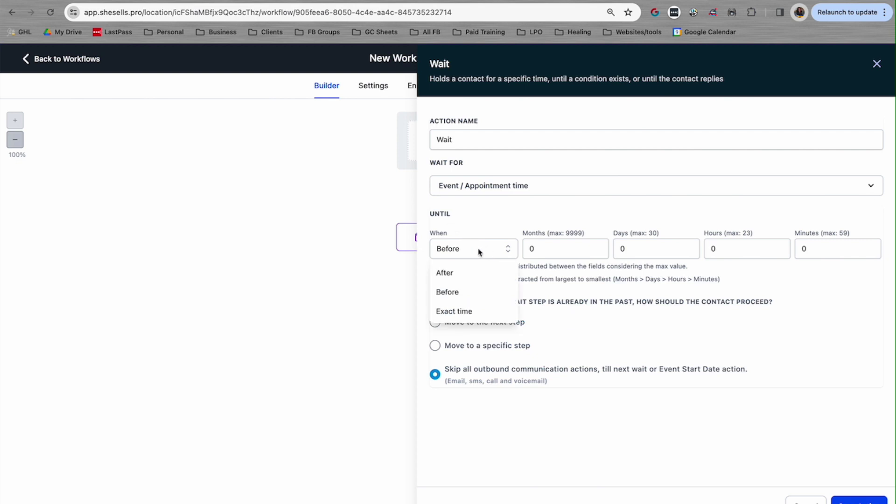
left_click(480, 252)
left_click(478, 256)
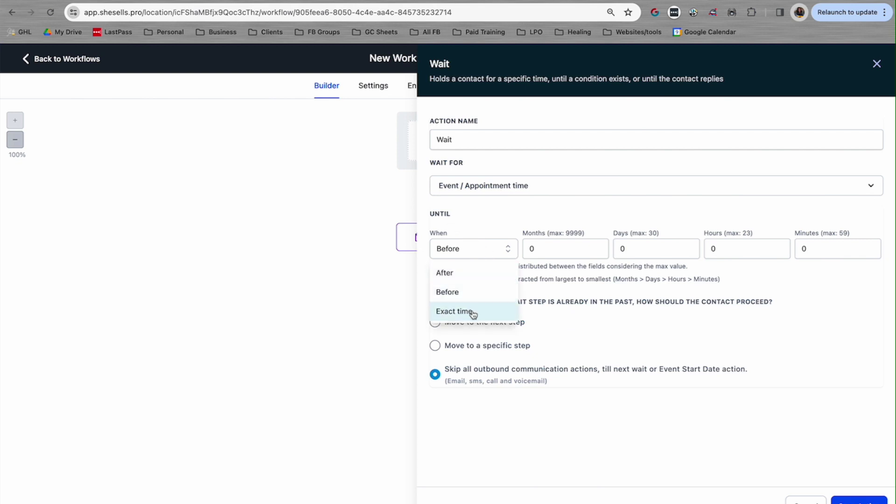
left_click(473, 314)
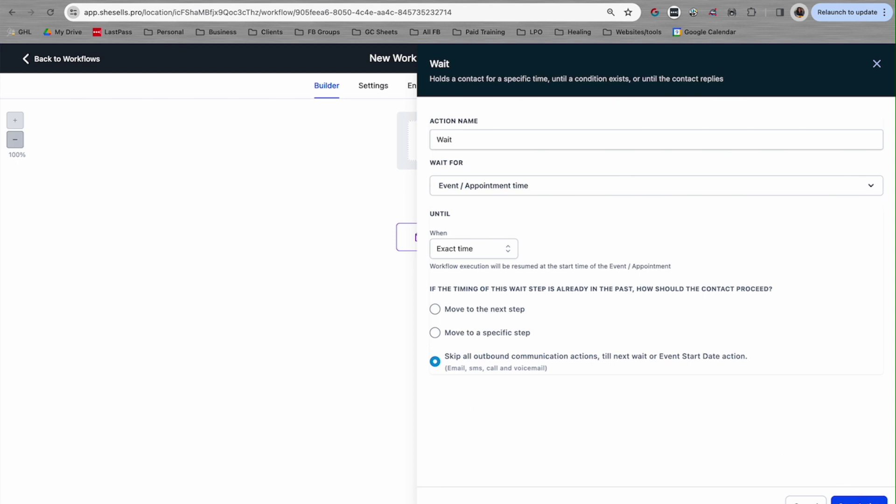
left_click(481, 140)
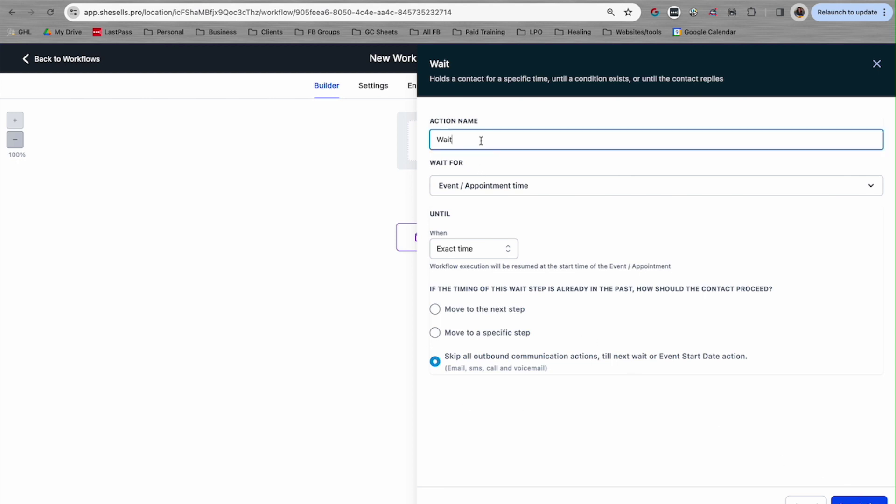
left_click(849, 502)
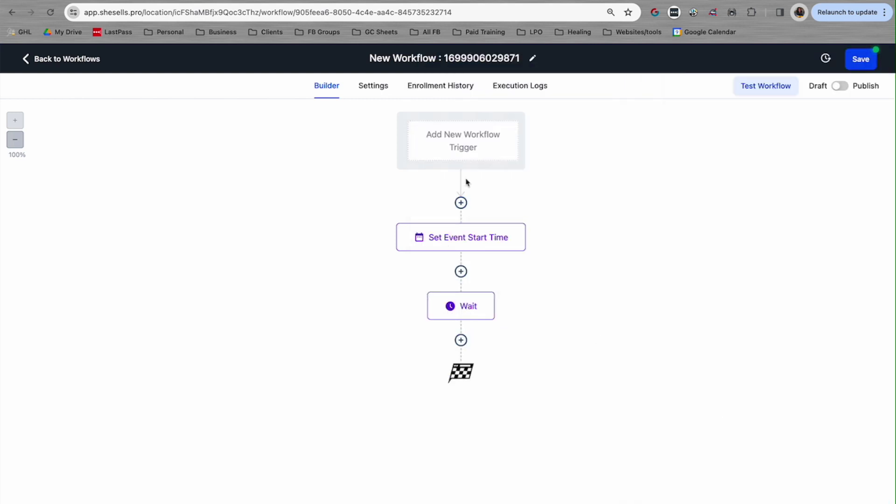
Rename the wait step to 'Wait For Monday' and save it
left_click(463, 313)
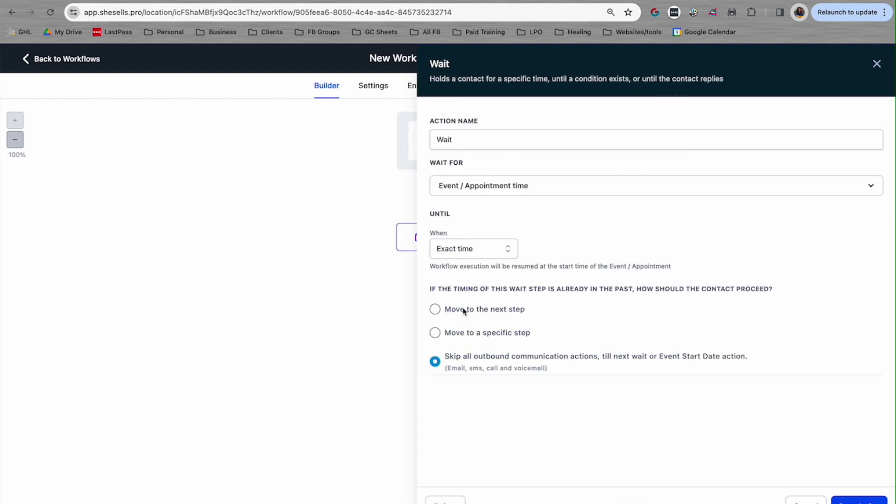
left_click(477, 138)
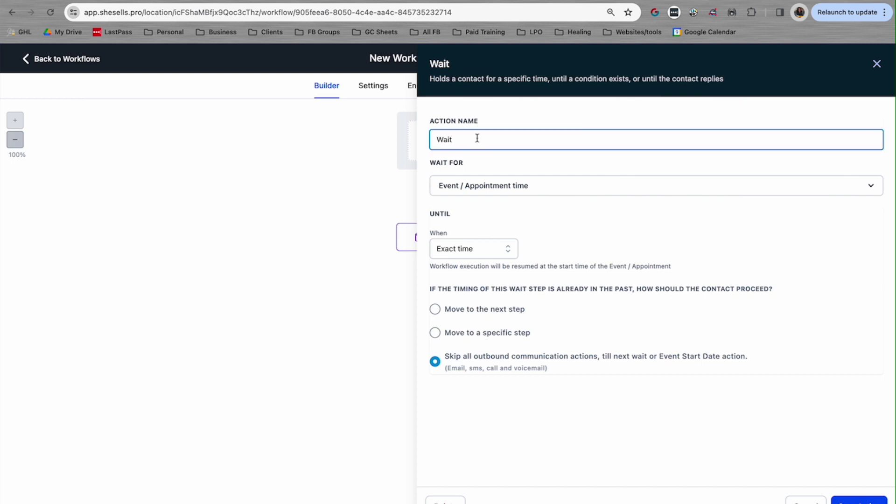
type("forMonday")
left_click(859, 500)
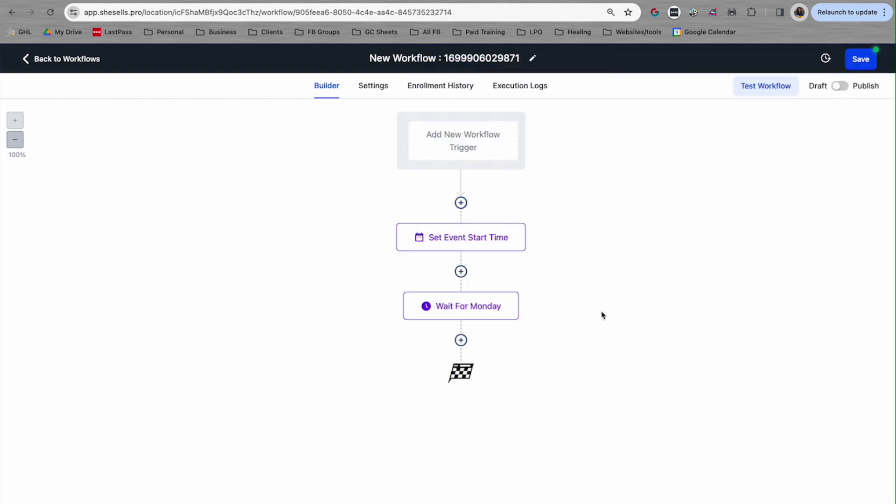
left_click(461, 341)
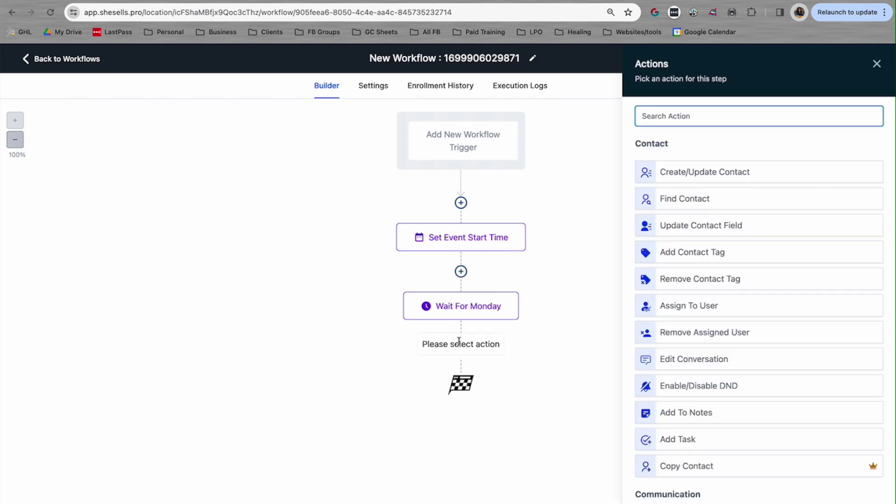
Add a Send Email step using the '#1 Workshop Countdown -Welcome' template
type("eamil")
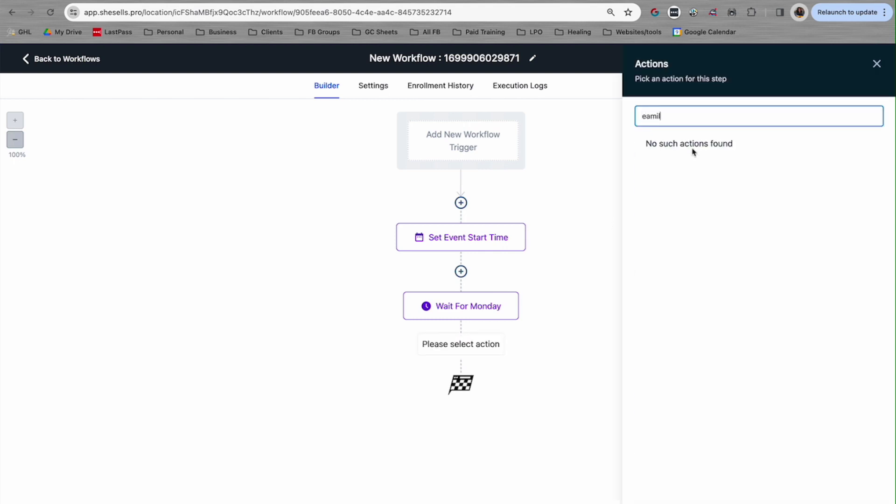
key("BackSpace")
key("BackSpace")
type("mai")
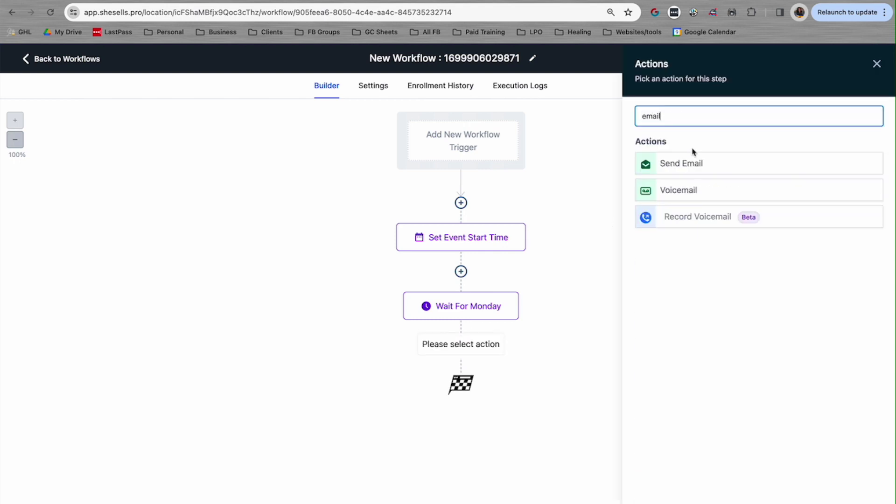
left_click(700, 166)
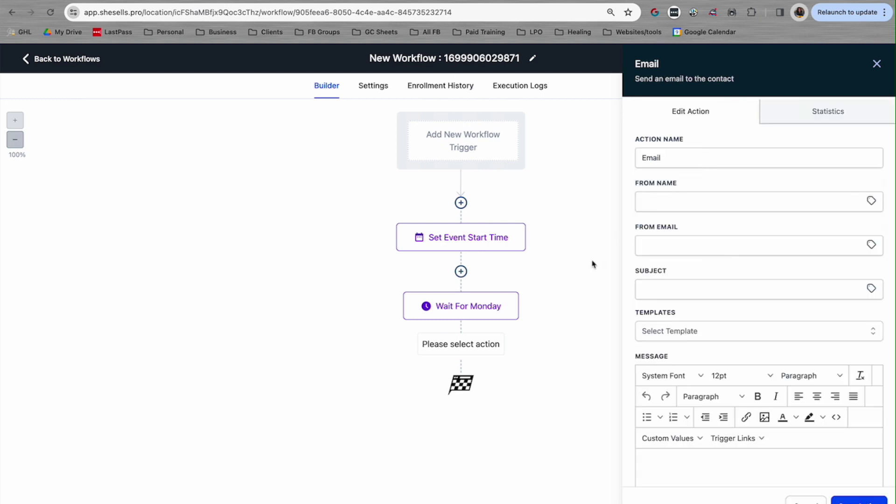
left_click(744, 334)
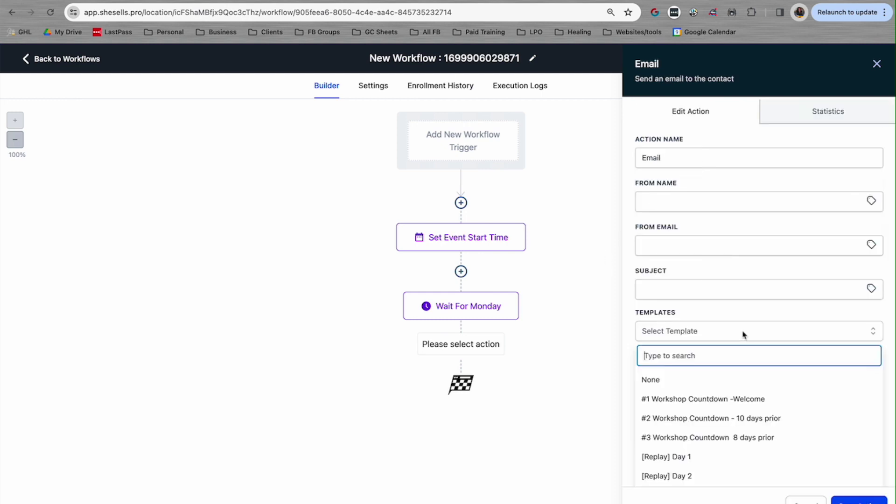
left_click(686, 400)
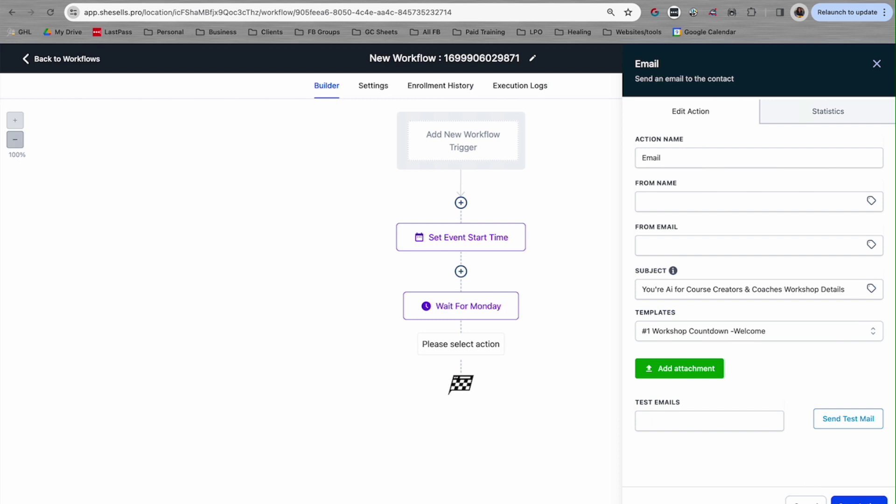
left_click(859, 501)
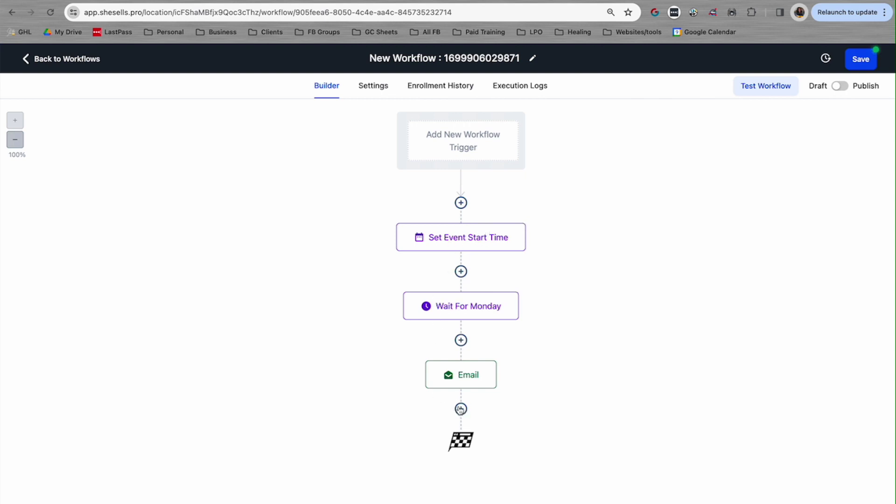
mouse_move(461, 306)
left_click(518, 295)
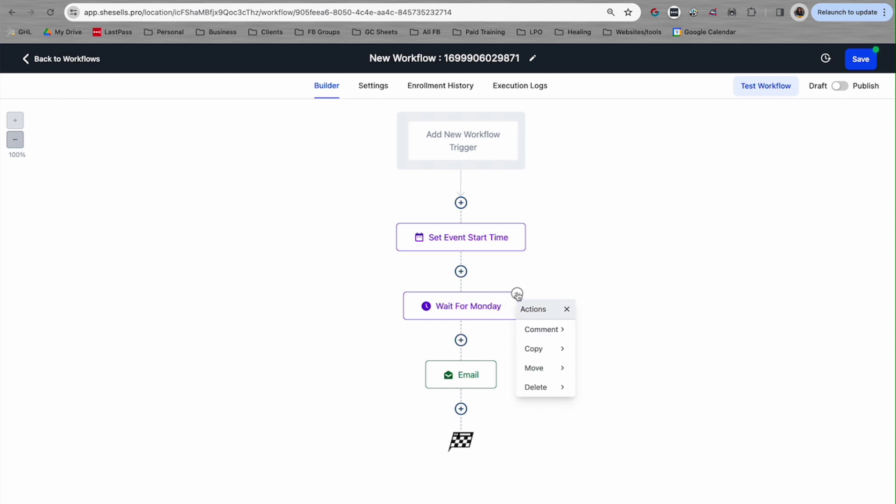
Copy the Wait For Monday step and paste it below the Email step
left_click(540, 355)
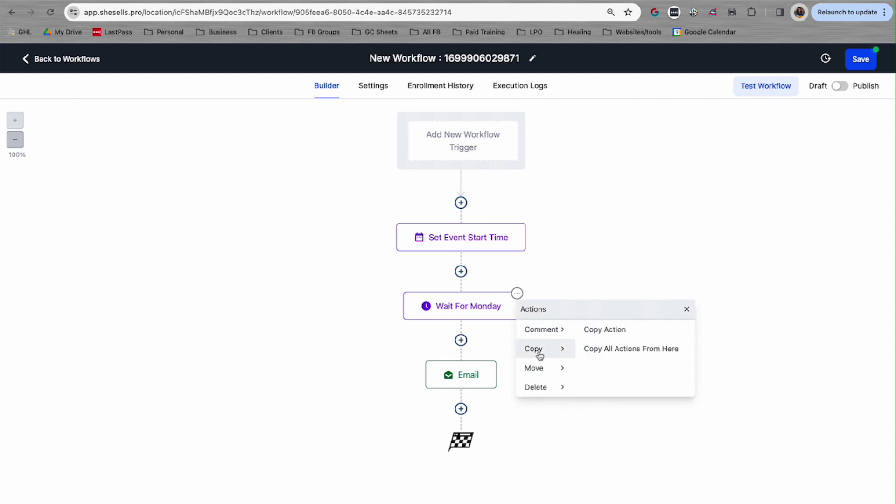
left_click(620, 330)
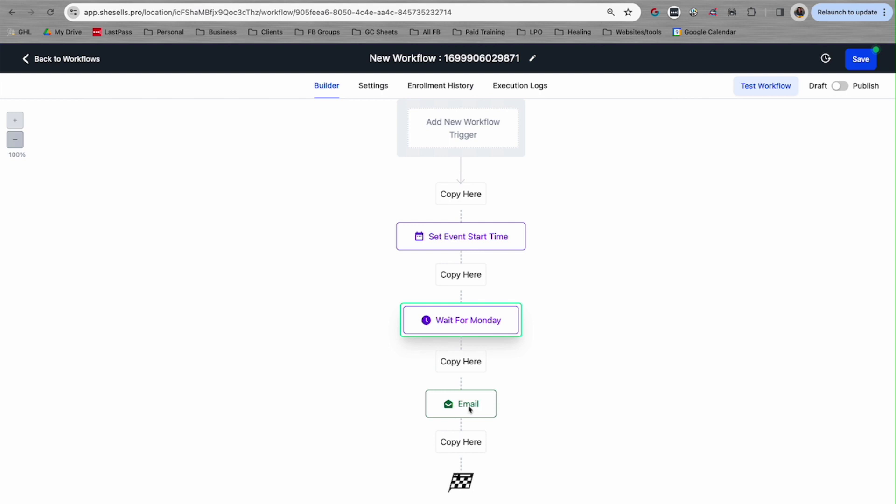
left_click(468, 444)
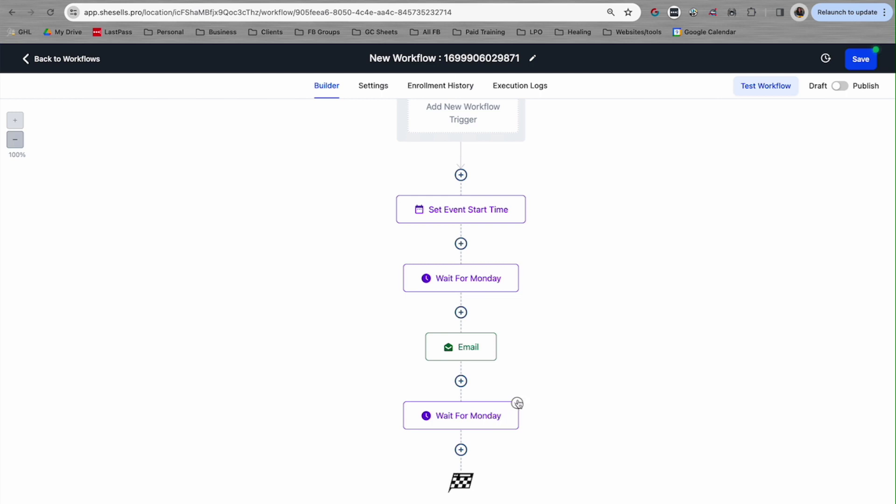
Open and close the lower Wait For Monday step's options, then dismiss the browser's page menu
left_click(517, 403)
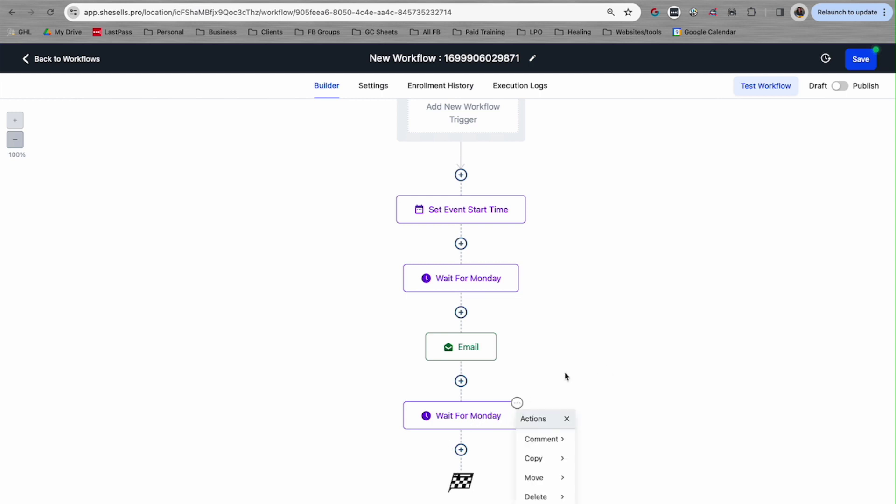
left_click(391, 353)
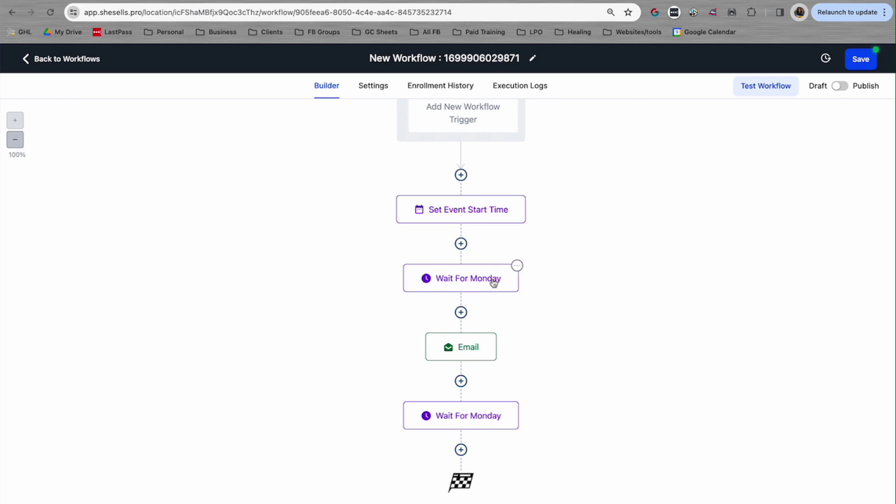
right_click(574, 368)
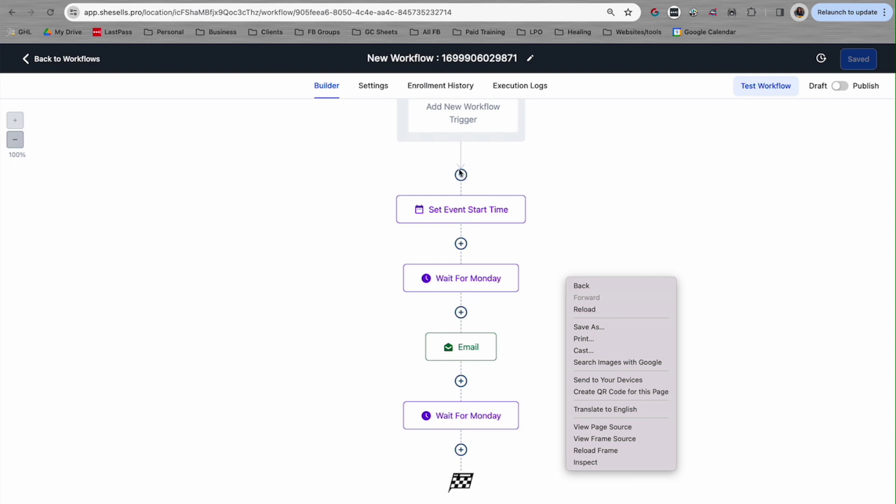
left_click(574, 161)
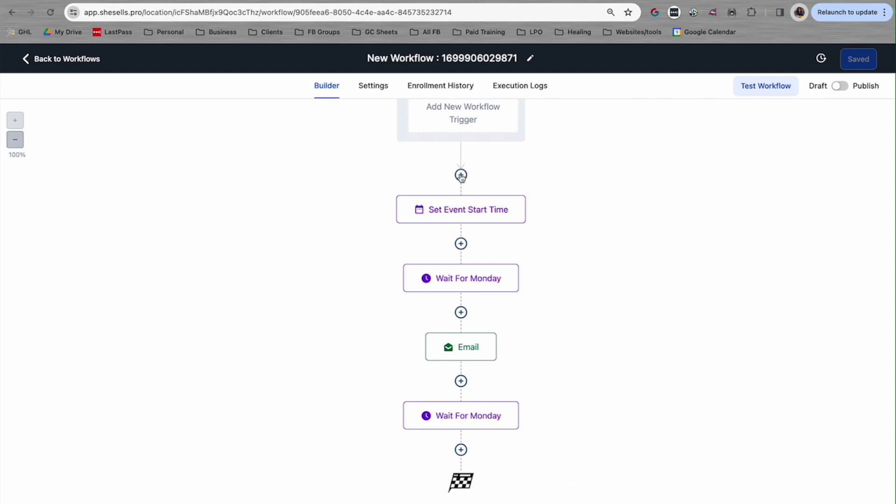